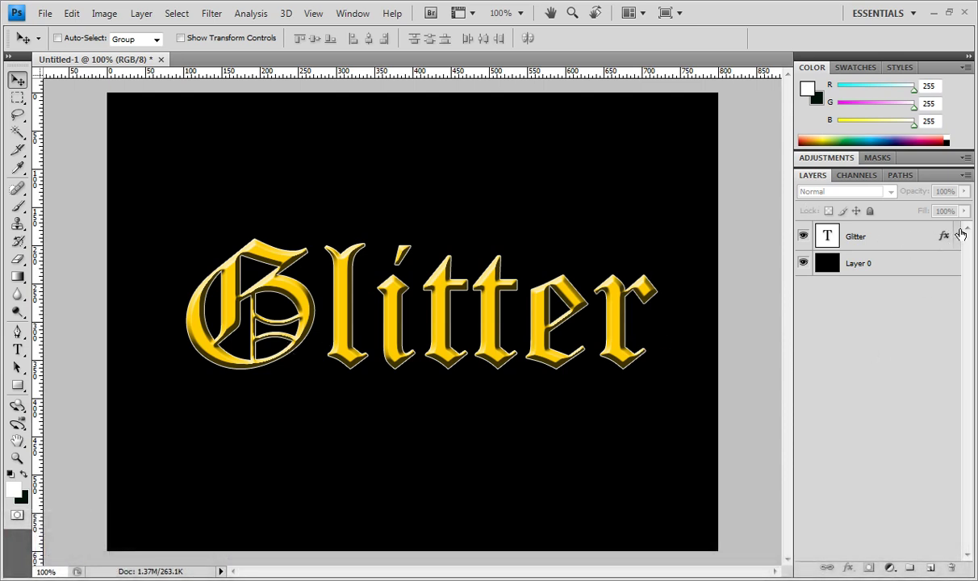
Step: Review the Glitter layer's Bevel and Emboss and Stroke effects and make Glitter the active layer
click(955, 234)
click(891, 282)
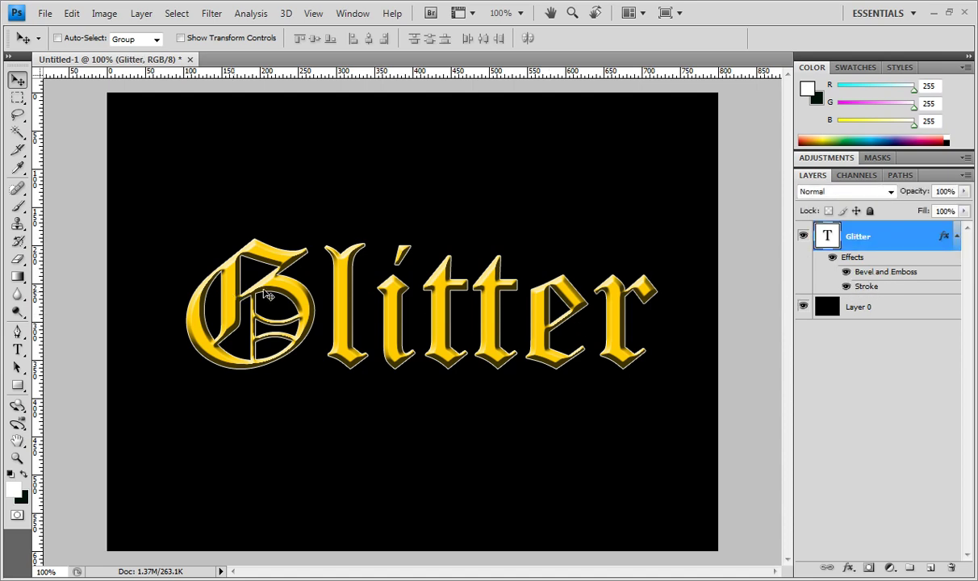
click(957, 235)
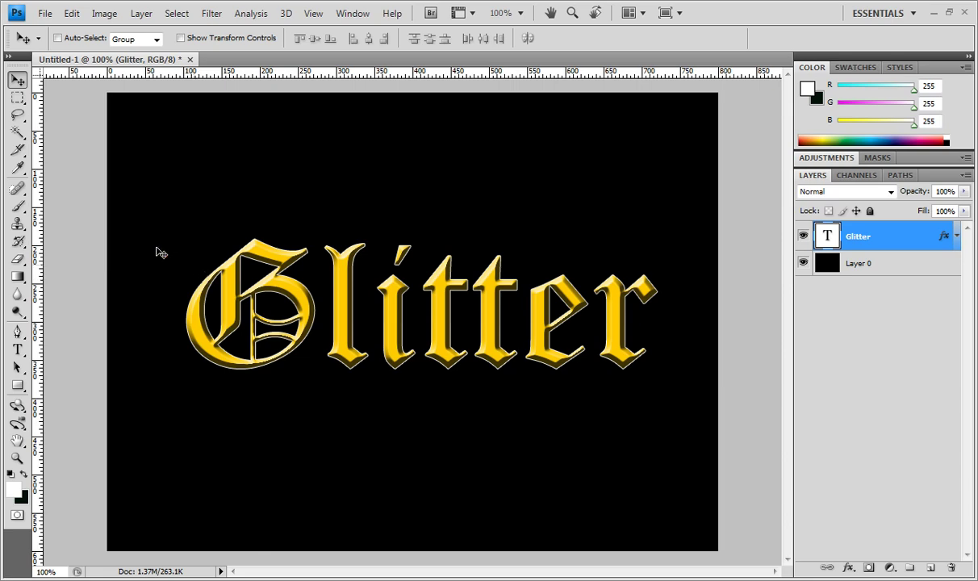
Step: Switch to the Brush tool and browse the brush preset picker
click(20, 208)
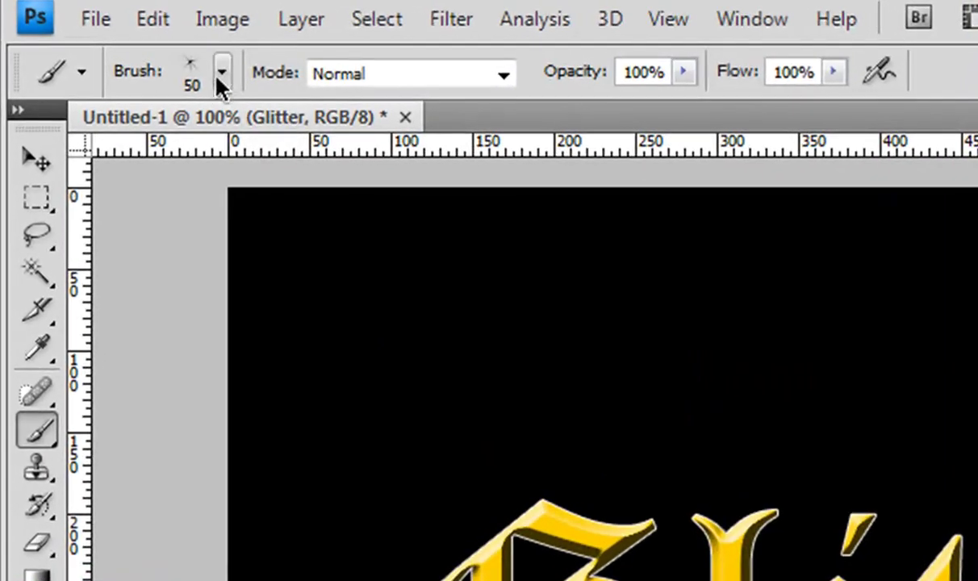
click(104, 40)
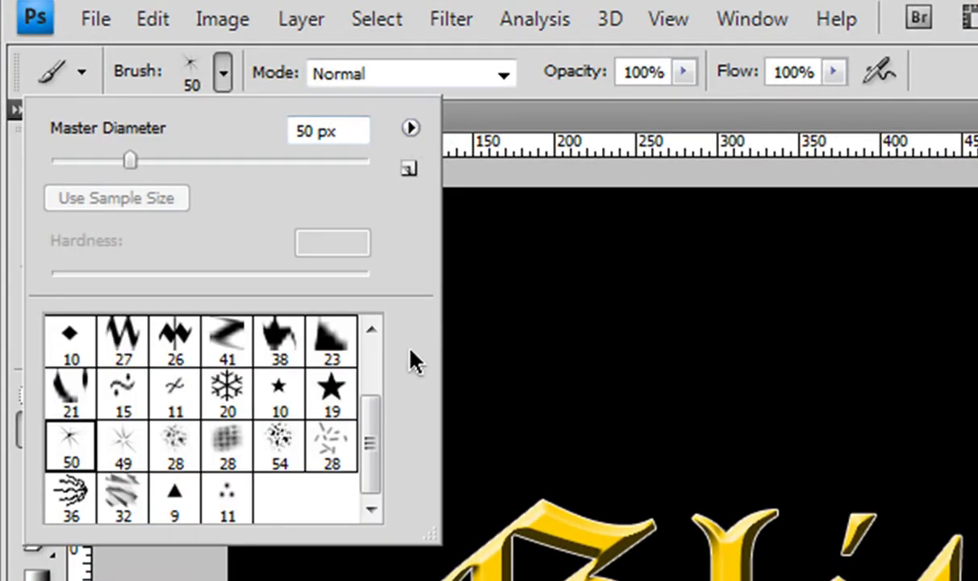
drag(366, 440, 379, 349)
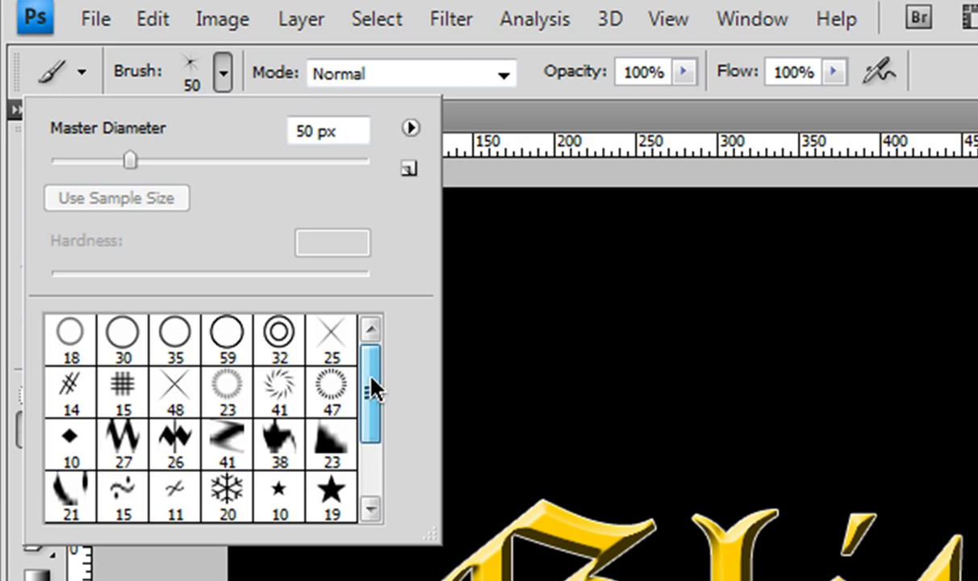
drag(371, 389, 368, 498)
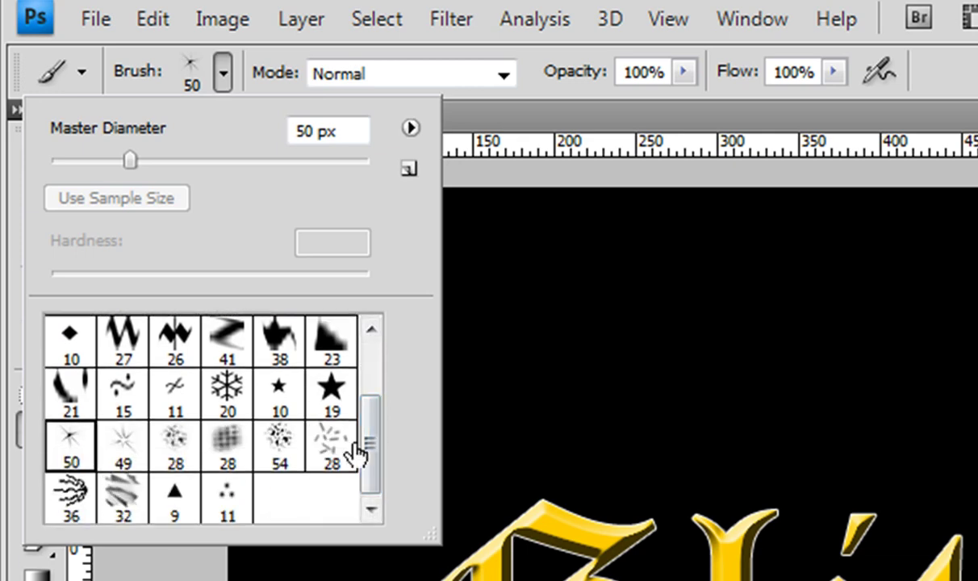
mouse_move(370, 453)
mouse_down()
mouse_move(378, 454)
mouse_move(385, 158)
mouse_up()
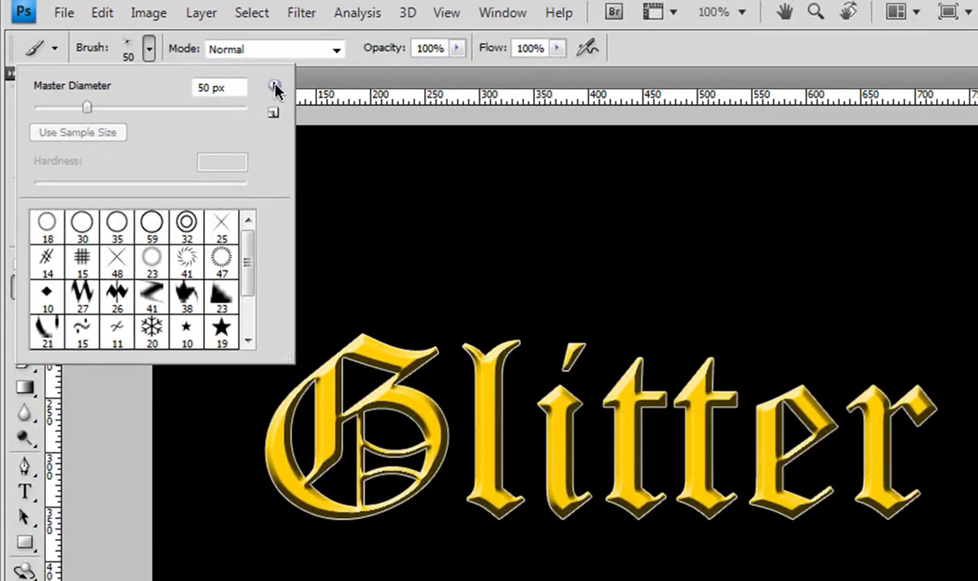
Step: Replace the current brushes with the Assorted Brushes set
click(411, 128)
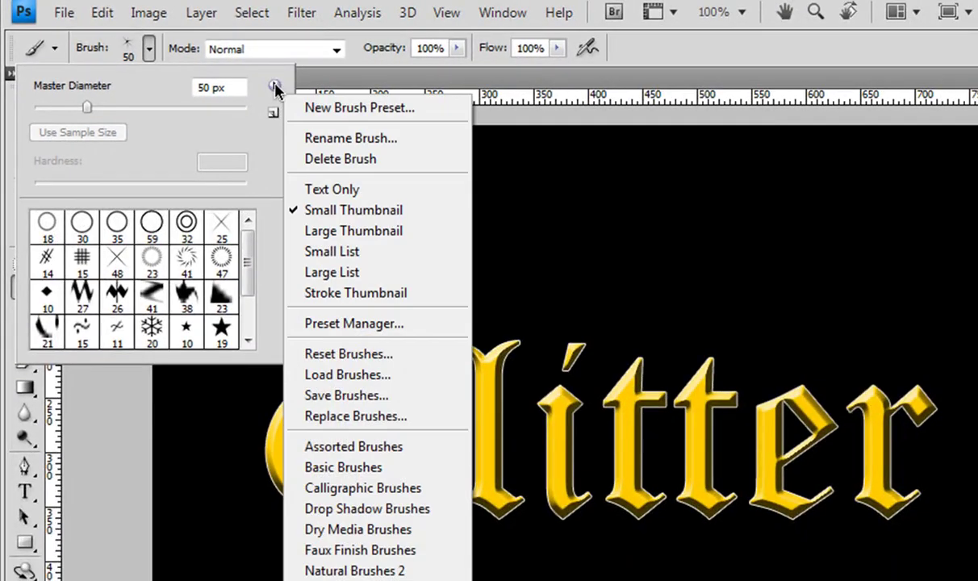
click(377, 449)
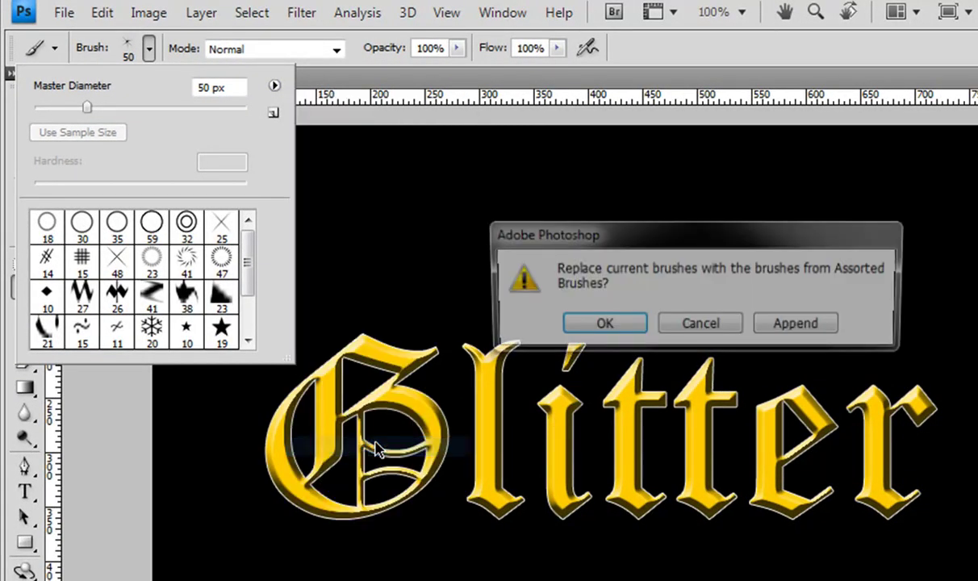
click(601, 323)
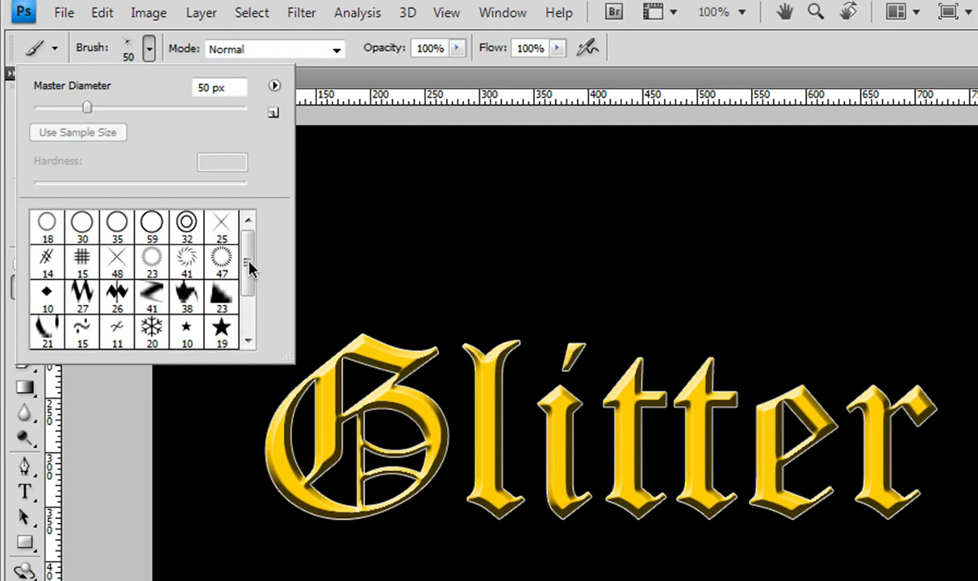
scroll(251, 285, down, 2)
scroll(250, 243, up, 2)
drag(253, 259, 247, 299)
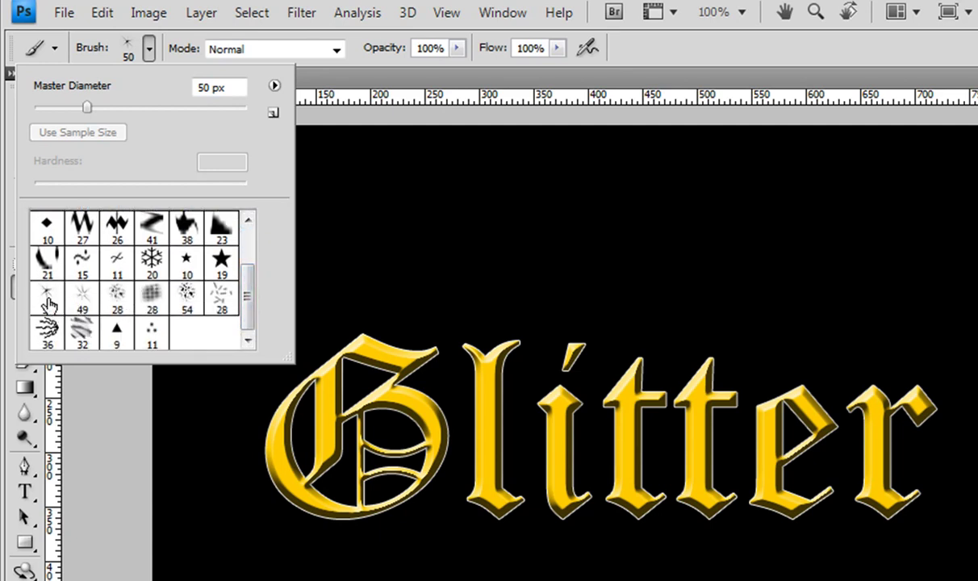
drag(247, 308, 251, 257)
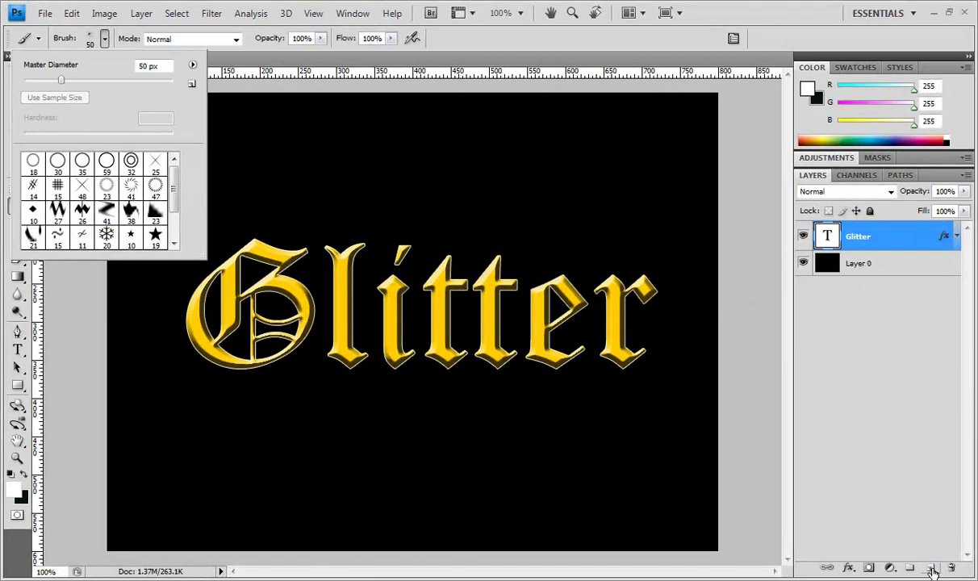
Step: Add a new layer above the Glitter text and rename it 'Glitters'
click(930, 567)
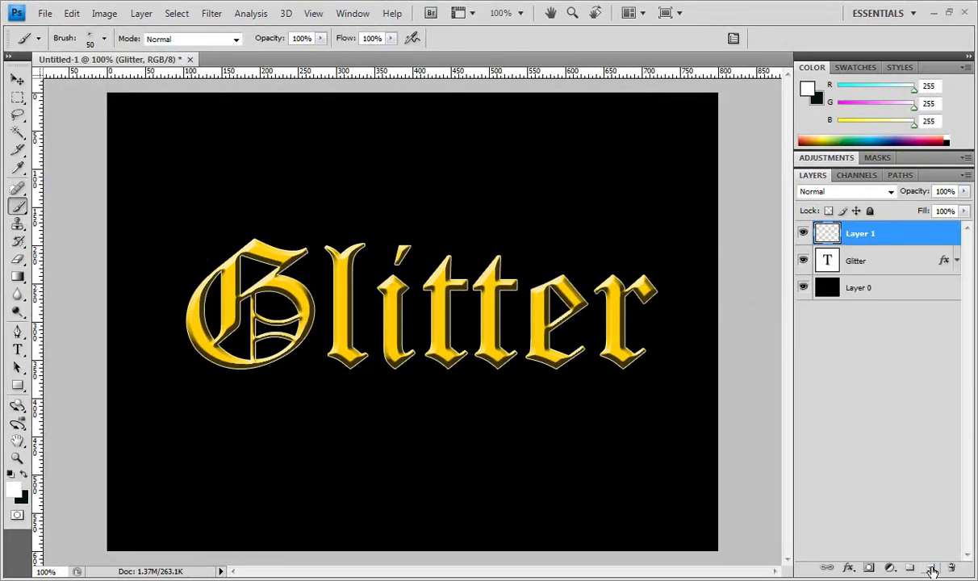
double_click(865, 242)
click(858, 184)
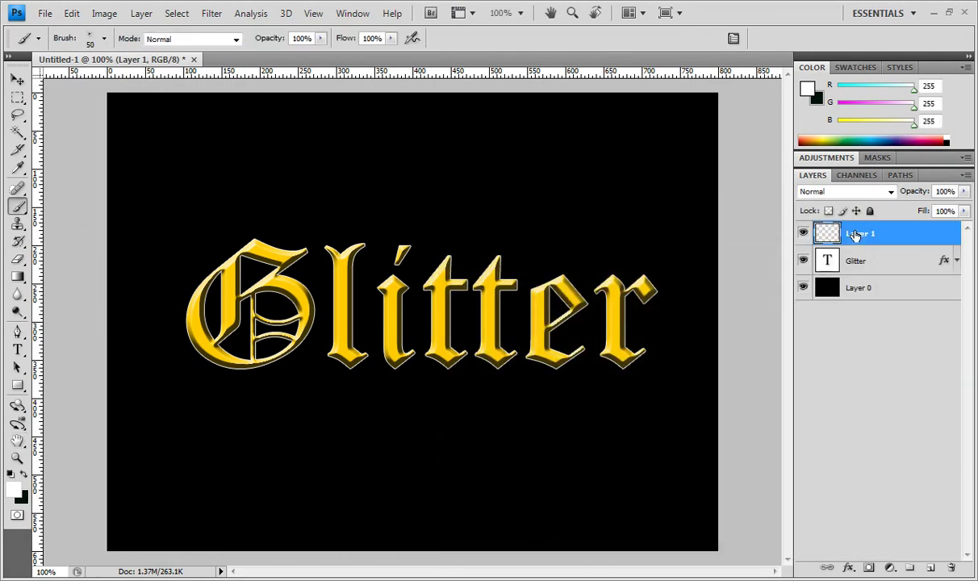
double_click(857, 234)
text(Glitters)
key(Return)
click(104, 41)
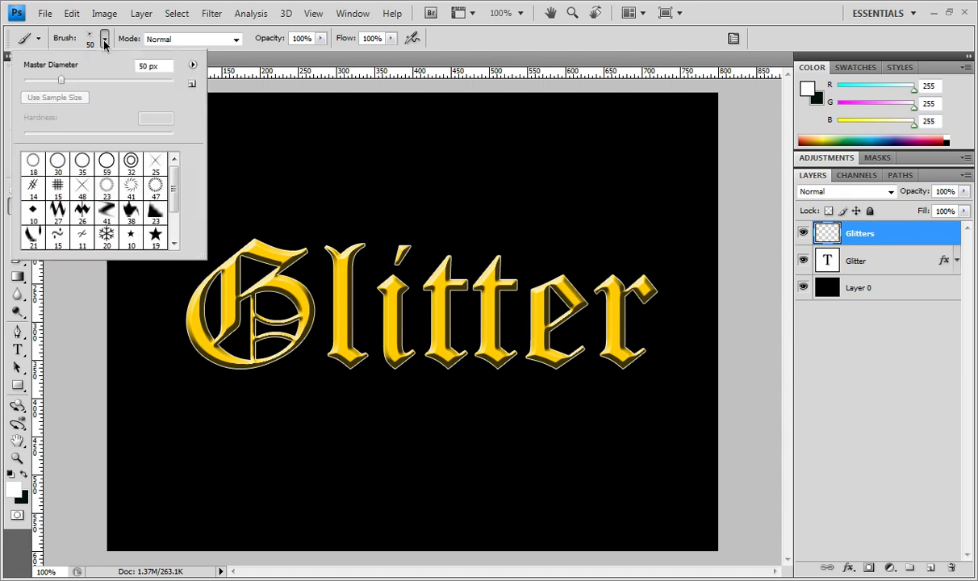
Step: Choose the 25 px cross brush and stamp a white sparkle at the top of the G
click(155, 166)
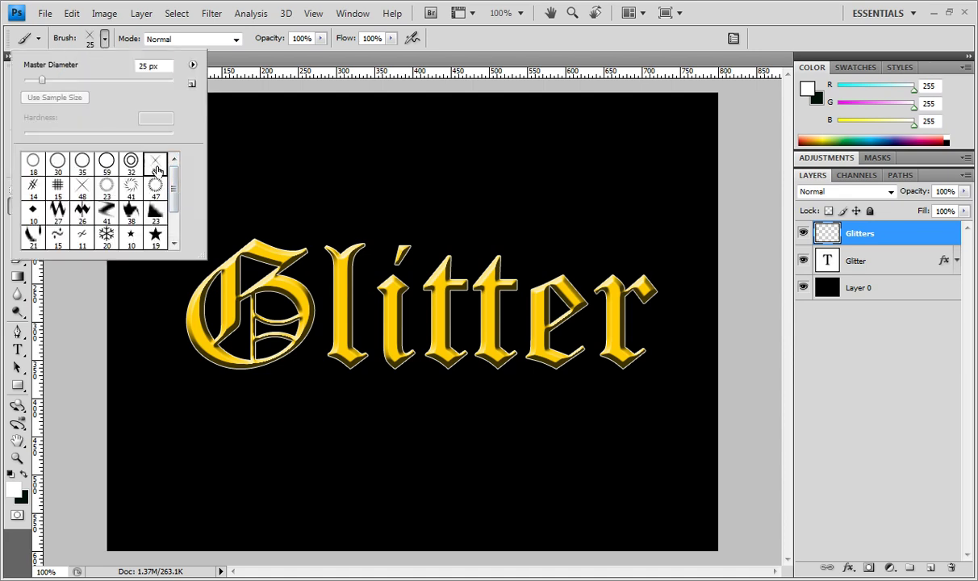
click(465, 37)
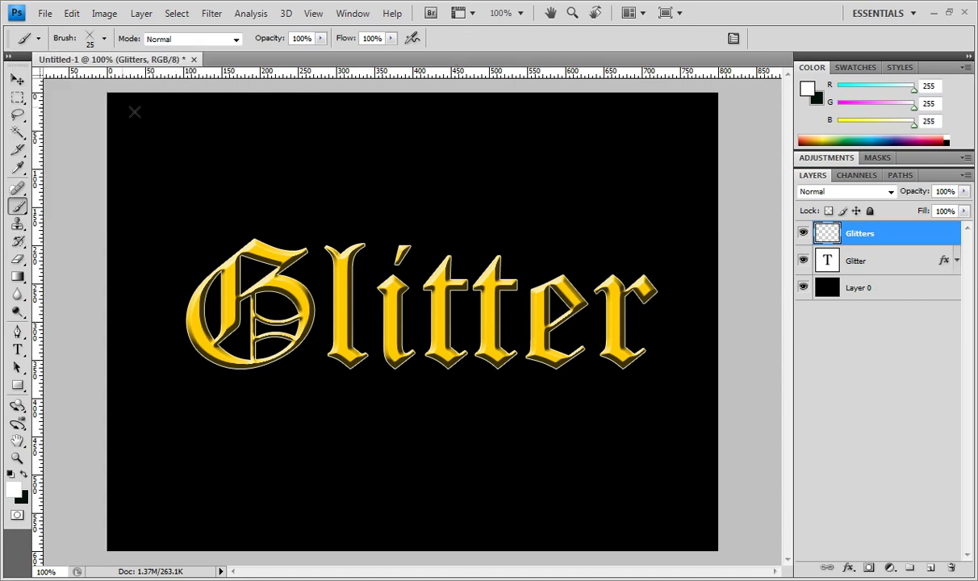
click(252, 240)
Step: Stamp sparkles around the l, undoing an unwanted looping stroke over 'Gl'
mouse_move(350, 171)
mouse_down()
mouse_move(510, 183)
mouse_move(402, 204)
mouse_move(280, 371)
mouse_move(327, 393)
mouse_up()
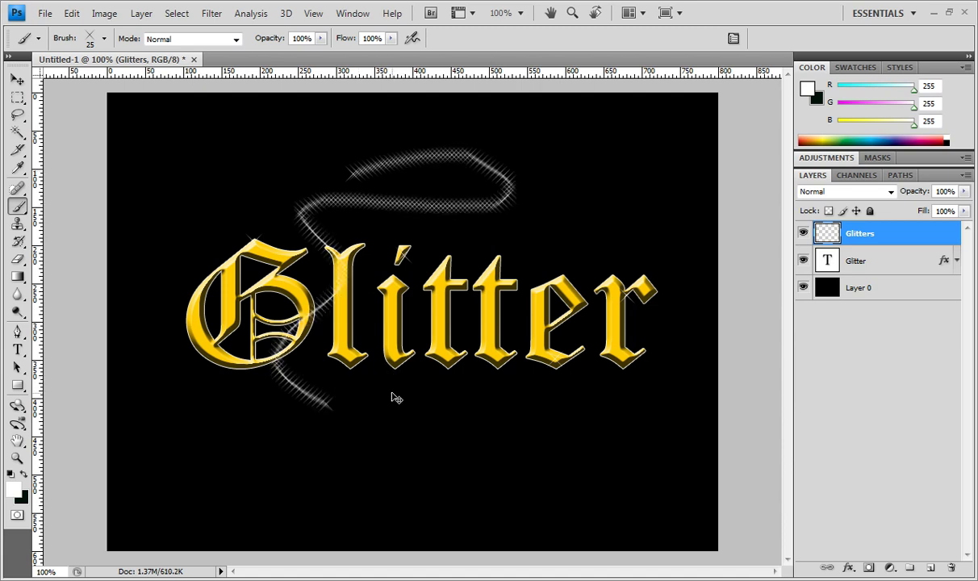
key(ctrl+z)
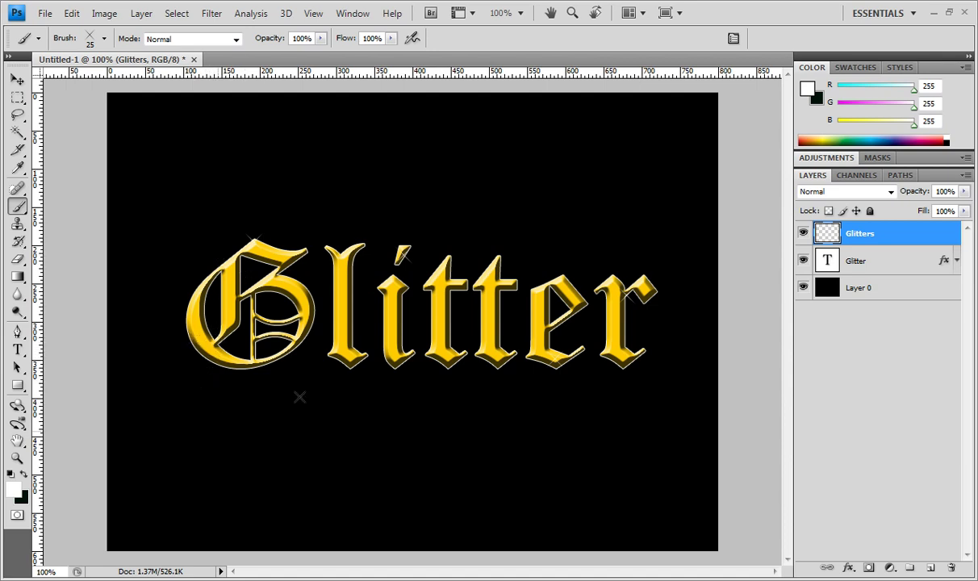
mouse_move(347, 349)
mouse_down()
mouse_move(354, 373)
mouse_move(336, 301)
mouse_move(376, 245)
mouse_move(388, 347)
mouse_move(357, 391)
mouse_up()
Step: Stamp sparkles above the word, then with the 48 px cross brush above the word and at the l's foot
click(424, 179)
click(104, 39)
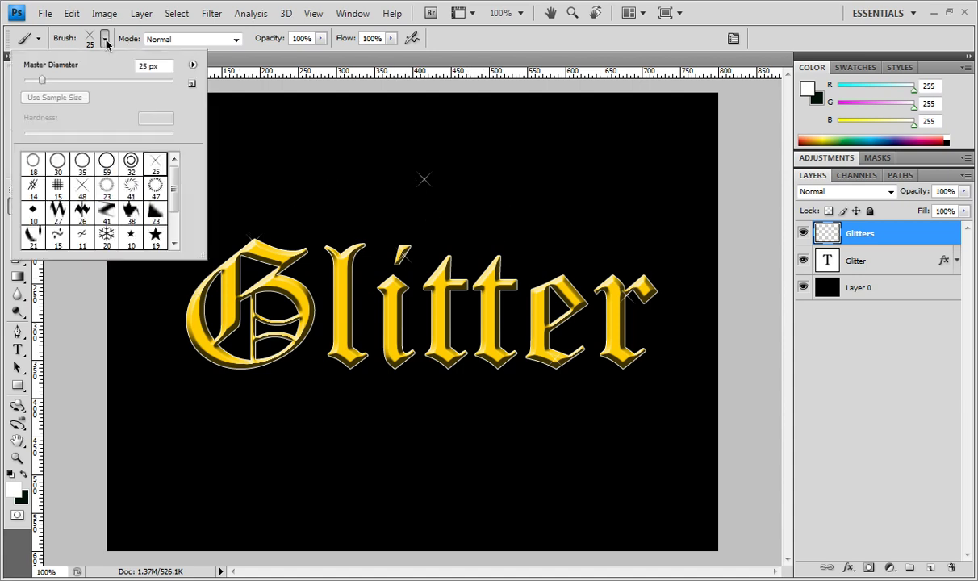
click(81, 185)
click(376, 178)
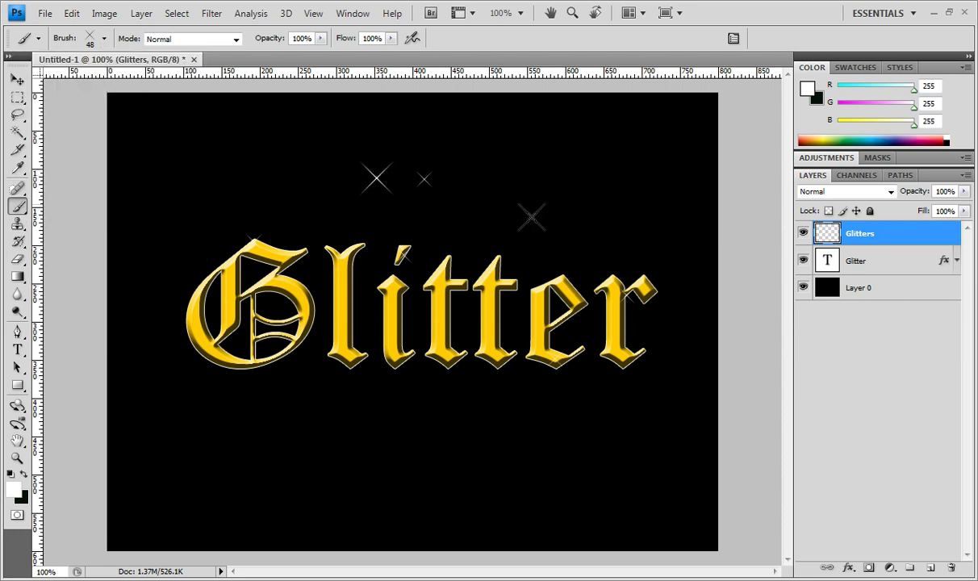
click(351, 365)
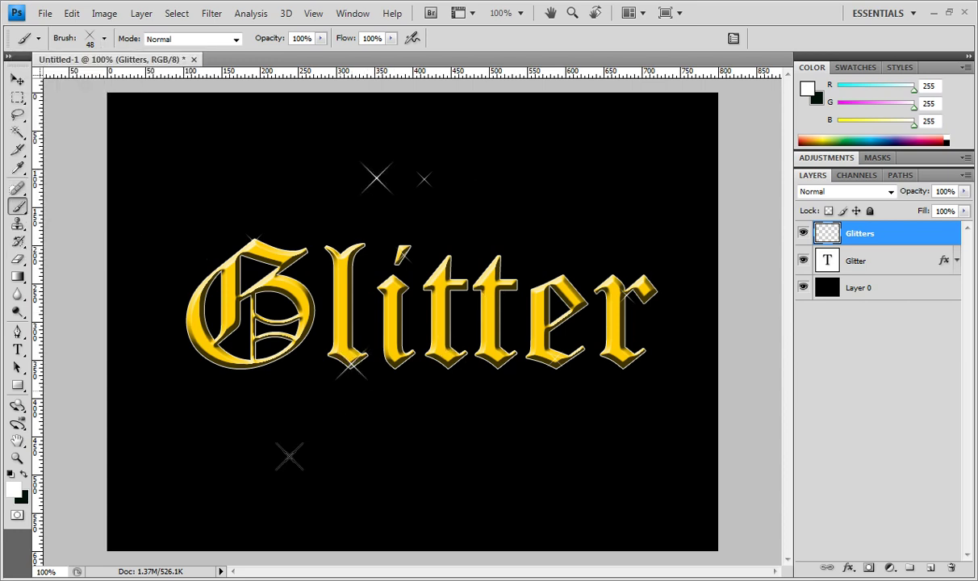
Step: With the 50 px starburst brush, stamp sparkles above the G, at its lower left and on the t
click(106, 38)
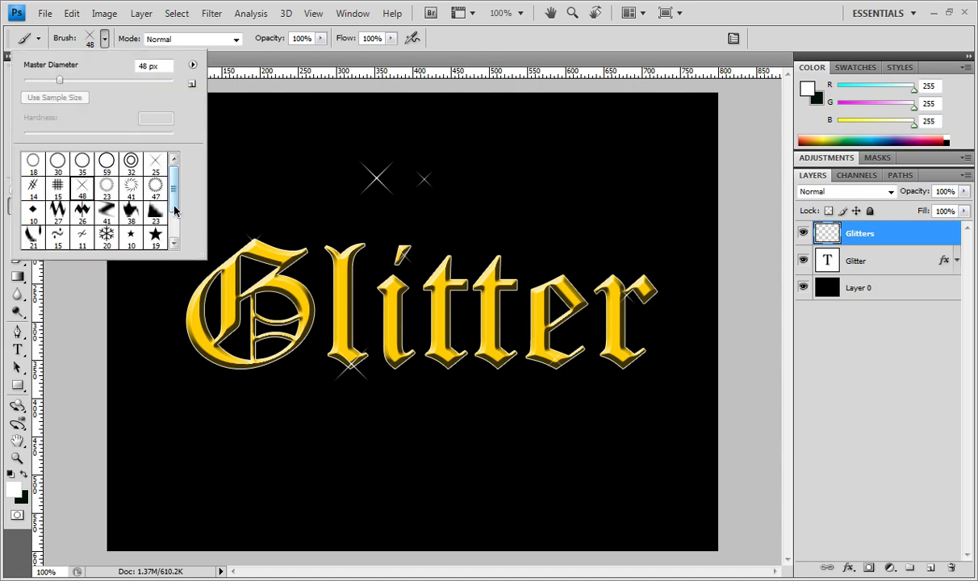
scroll(171, 231, down, 2)
click(33, 213)
click(295, 172)
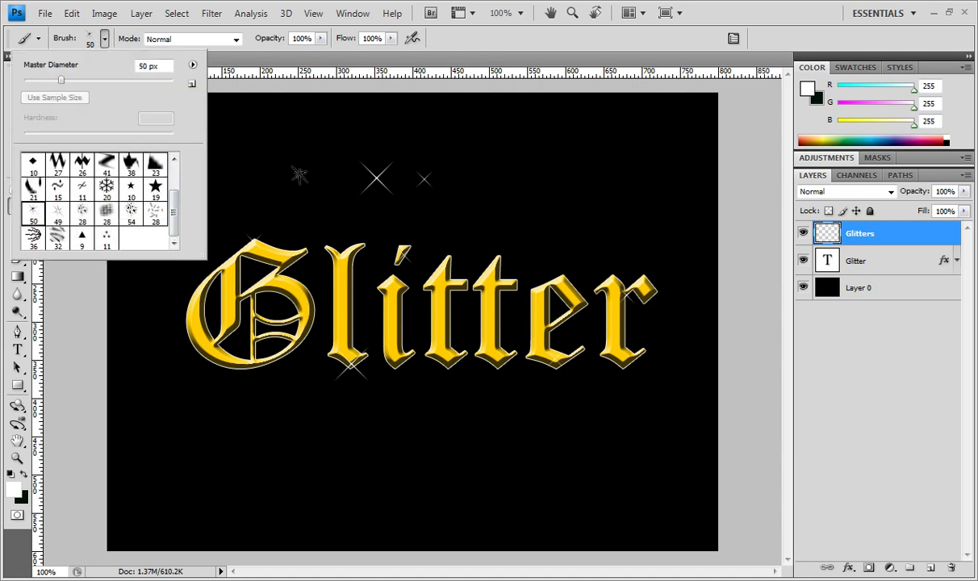
key(Return)
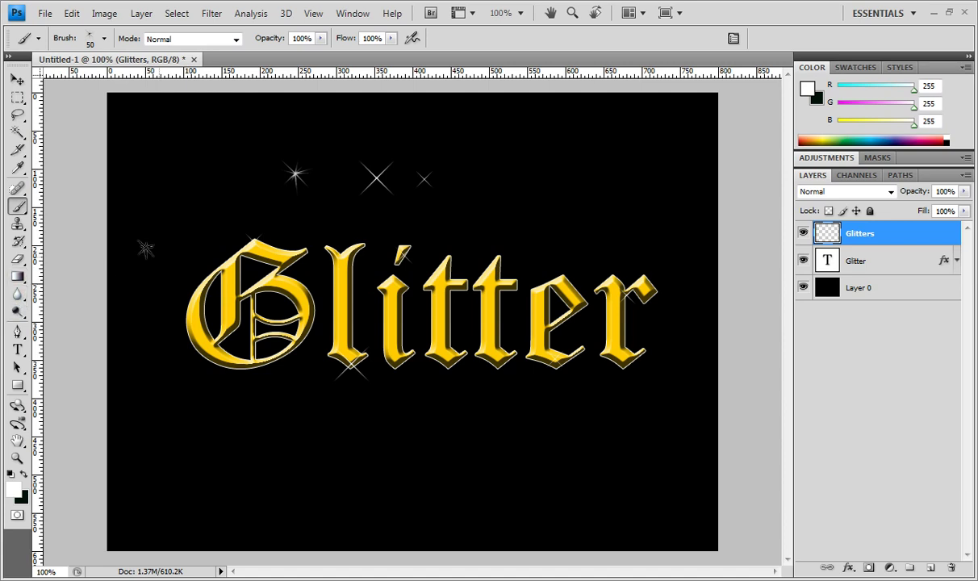
click(210, 362)
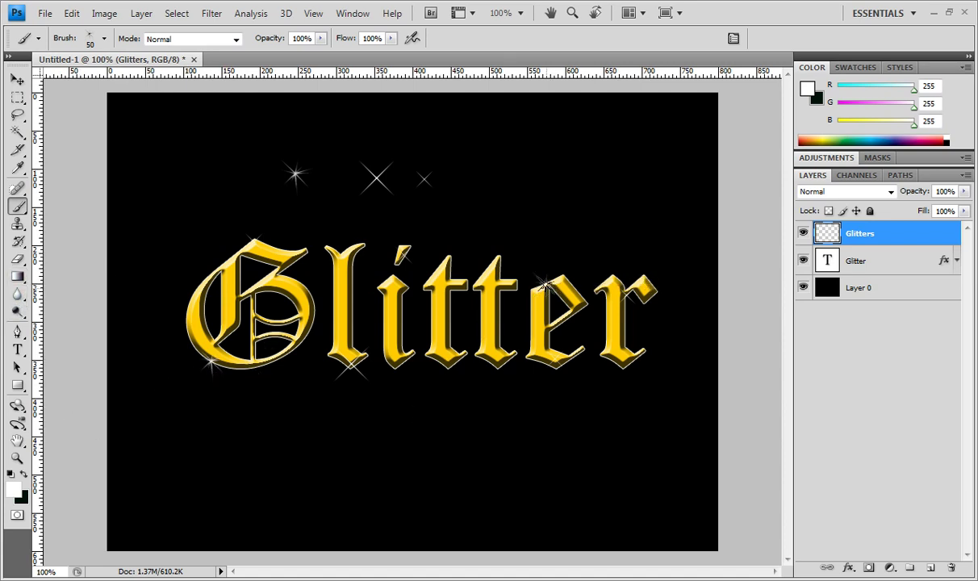
click(465, 287)
Step: With the 49 px sparkle brush, stamp sparkles above the word's right end and near the G's top
click(104, 39)
click(57, 212)
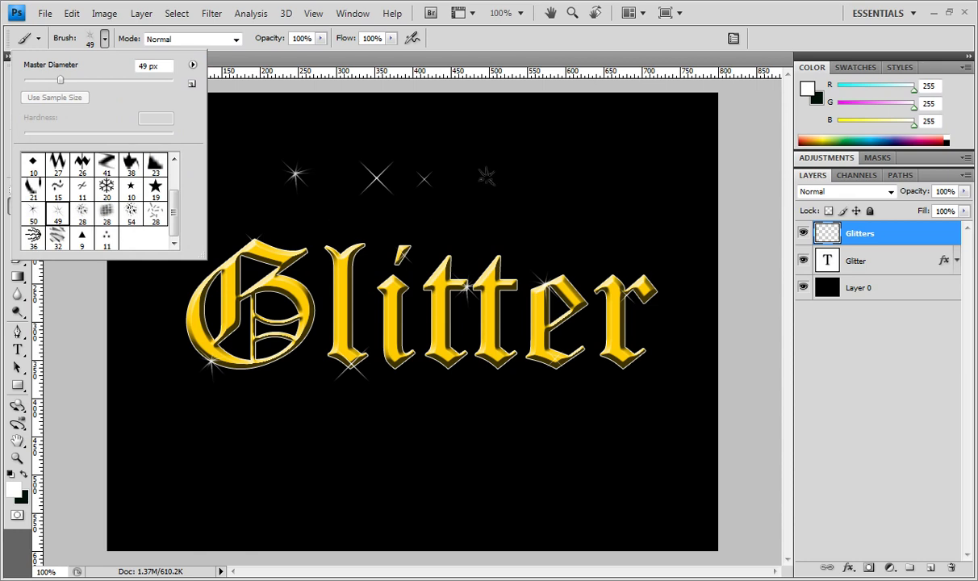
click(484, 176)
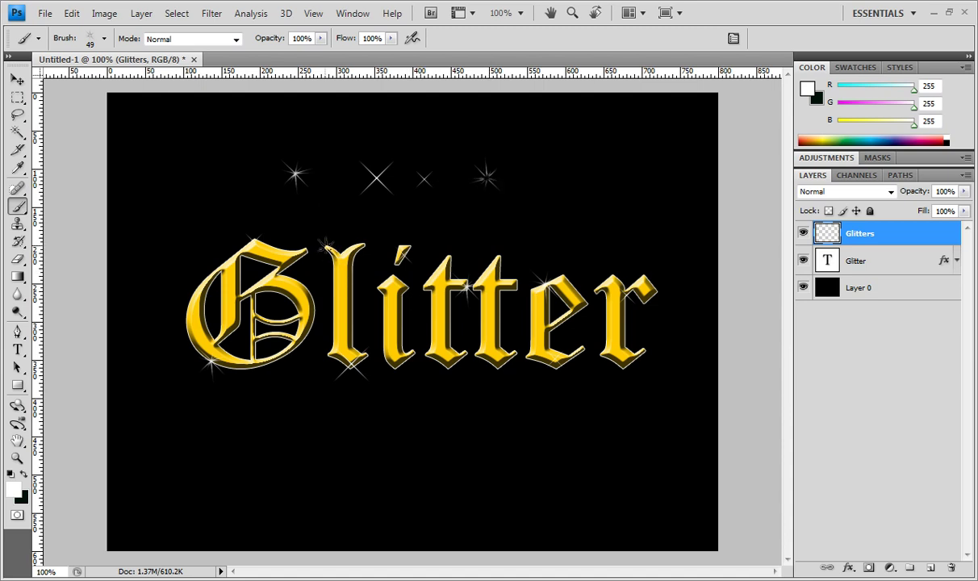
click(325, 242)
Step: Erase the star sparkles floating above the word with a 35 px eraser
key(e)
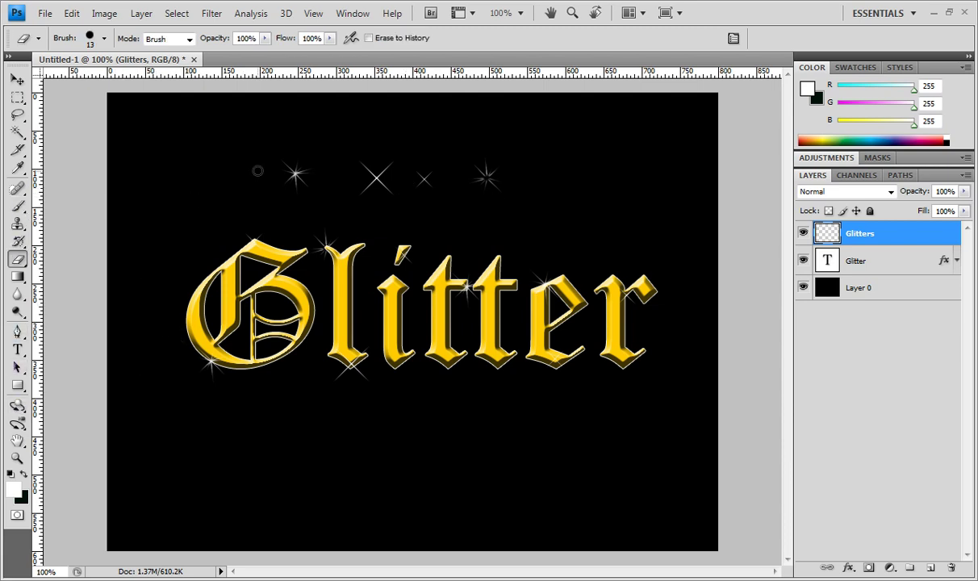
key(bracketright)
key(bracketright)
key(bracketright)
mouse_move(275, 164)
mouse_down()
mouse_move(423, 185)
mouse_move(395, 163)
mouse_move(360, 165)
mouse_move(459, 172)
mouse_move(482, 190)
mouse_up()
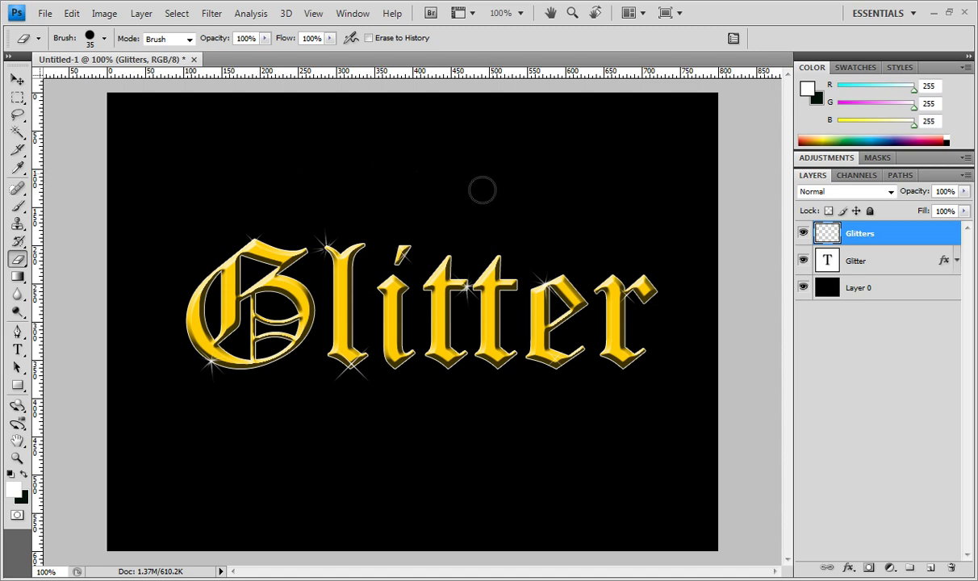